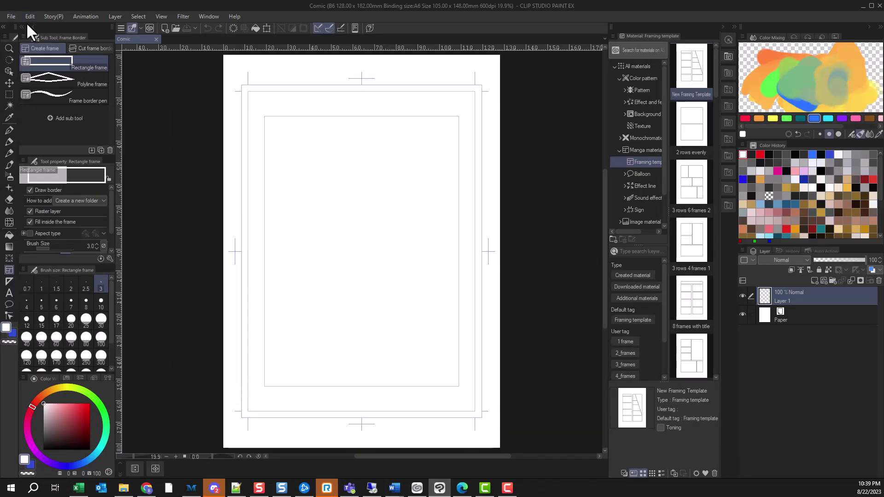
- Create four rectangle frames inside the inner guide: two side by side on top and two full-width ones stacked below
{"action": "left_click", "coordinate": [37, 61]}
{"action": "left_click_drag", "start_coordinate": [262, 113], "coordinate": [359, 204]}
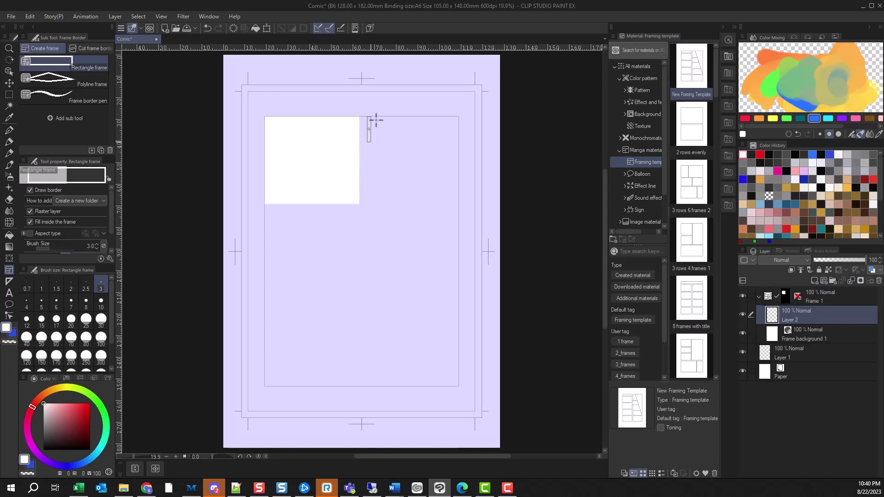
{"action": "left_click_drag", "start_coordinate": [369, 119], "coordinate": [458, 205]}
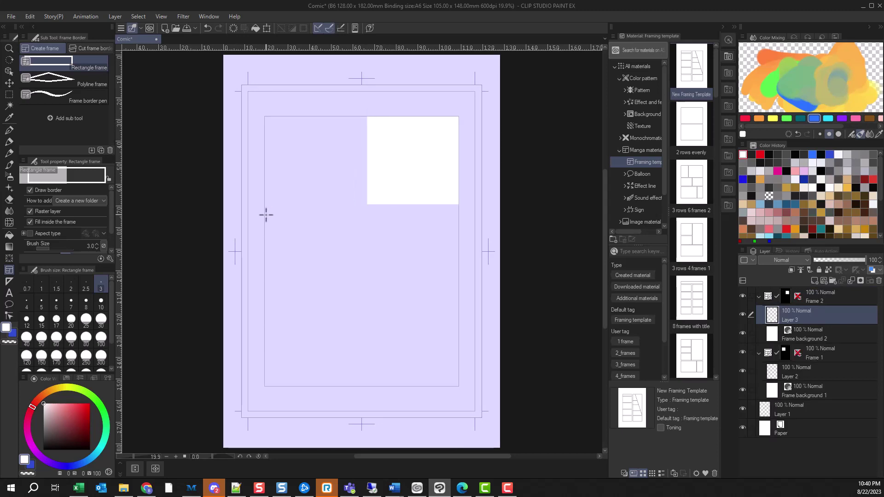
{"action": "left_click_drag", "start_coordinate": [265, 215], "coordinate": [466, 283]}
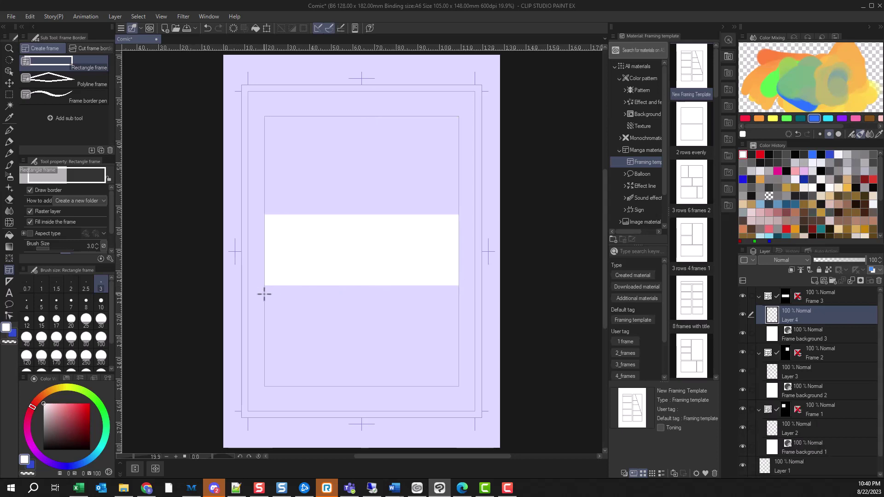
{"action": "left_click_drag", "start_coordinate": [265, 294], "coordinate": [459, 387]}
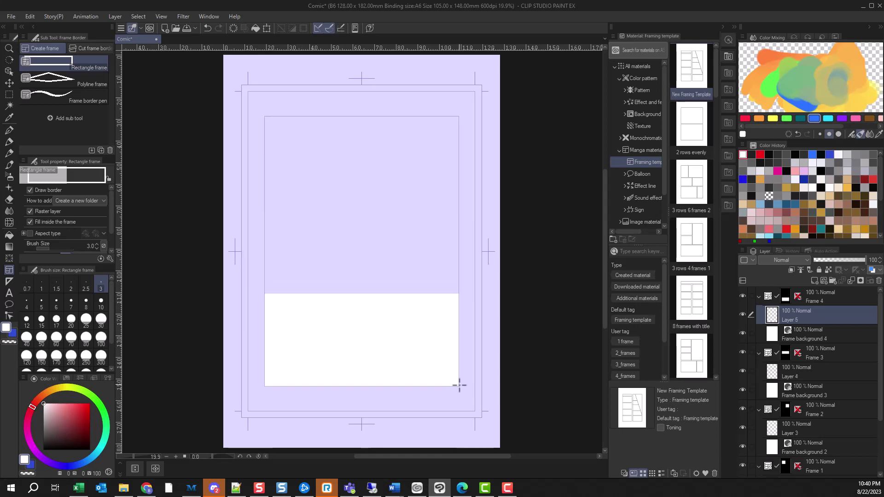
- Divide the full-width middle frame into two separate frame folders with a slanted straight cut left of its centre
{"action": "left_click", "coordinate": [768, 297]}
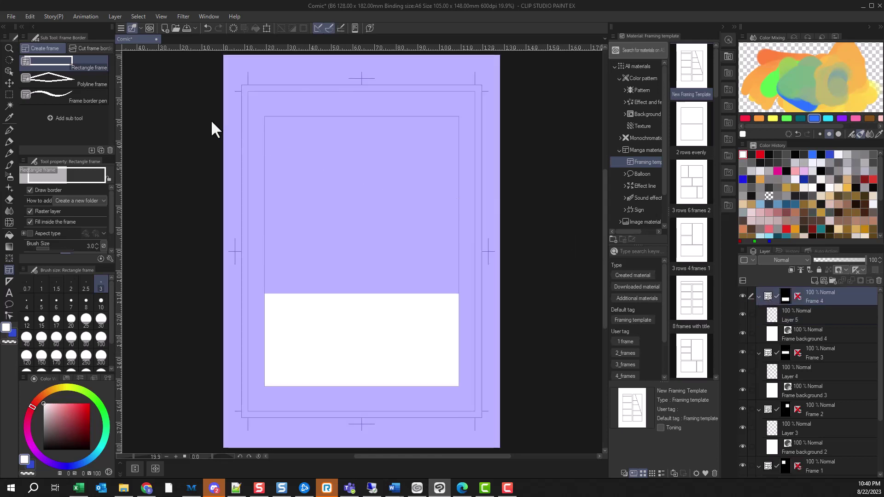
{"action": "left_click", "coordinate": [90, 48]}
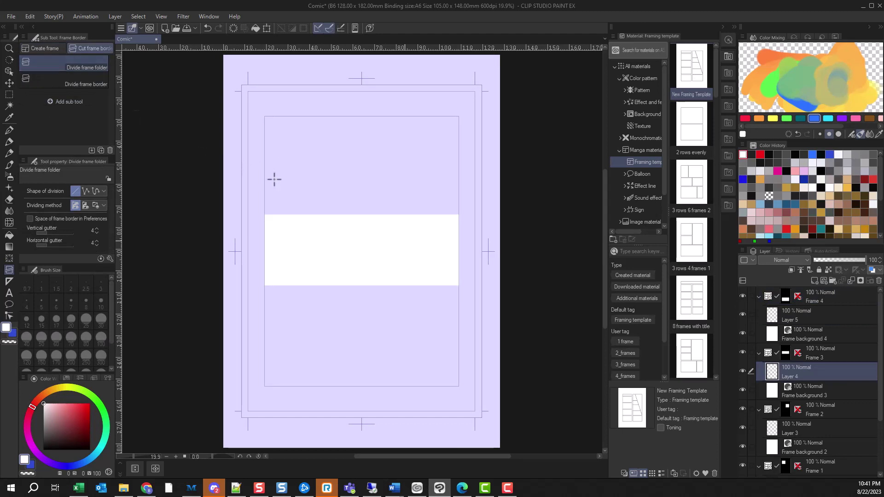
{"action": "left_click_drag", "start_coordinate": [344, 213], "coordinate": [317, 271]}
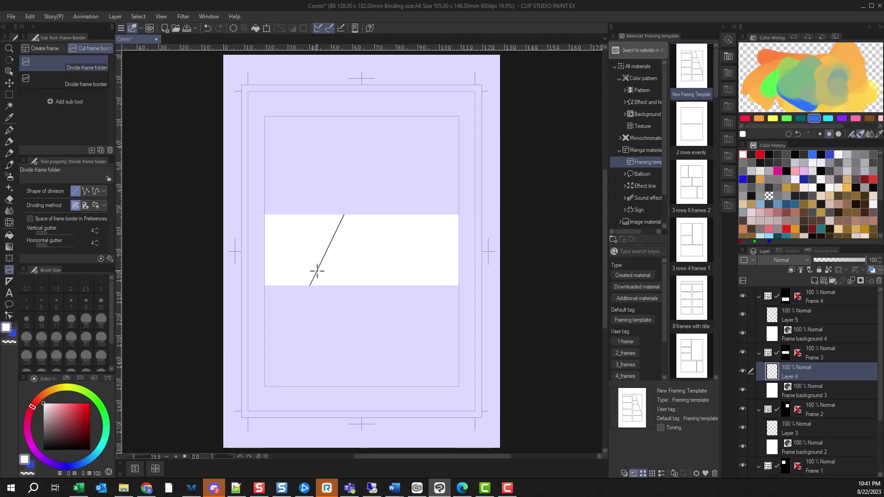
{"action": "left_click_drag", "start_coordinate": [316, 272], "coordinate": [317, 271]}
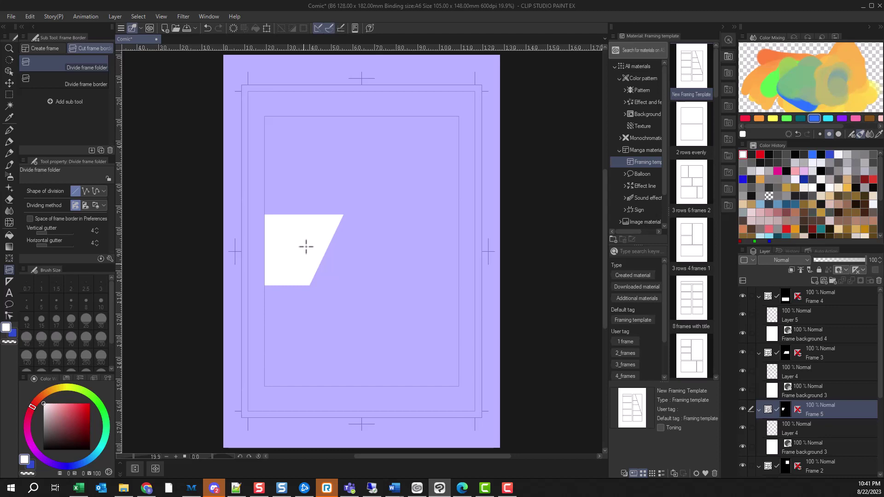
- Divide the border of the bottom frame with one diagonal cut and one vertical cut using Divide frame border
{"action": "left_click", "coordinate": [812, 299]}
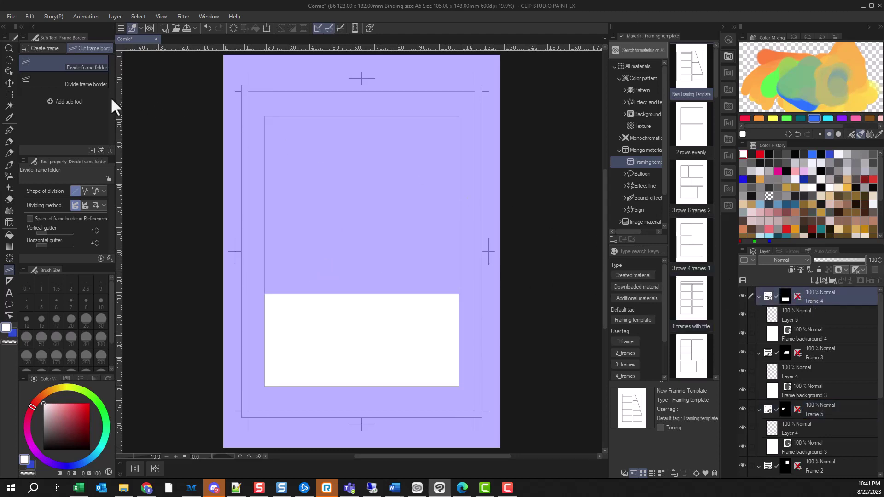
{"action": "left_click", "coordinate": [57, 82]}
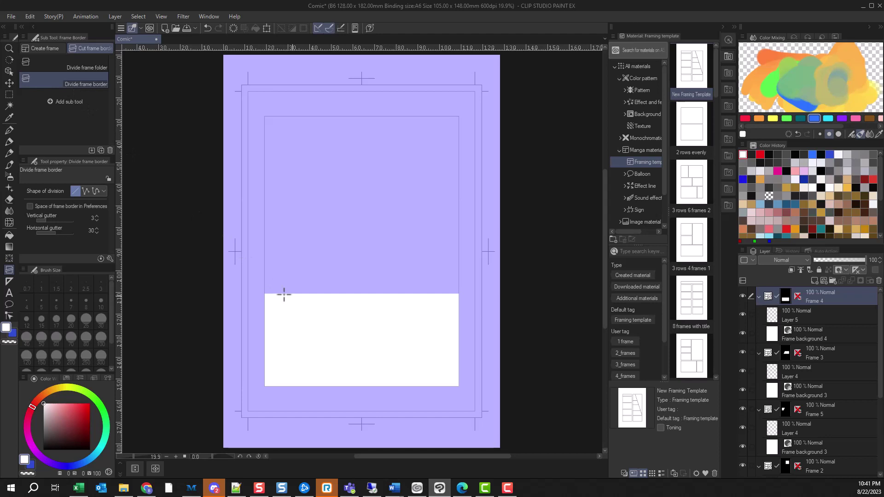
{"action": "left_click_drag", "start_coordinate": [284, 295], "coordinate": [315, 328]}
{"action": "left_click_drag", "start_coordinate": [395, 294], "coordinate": [395, 355]}
- Select the slanted Frame 3 in the middle row as an object and set its border brush size to 4.4
{"action": "left_click", "coordinate": [823, 350]}
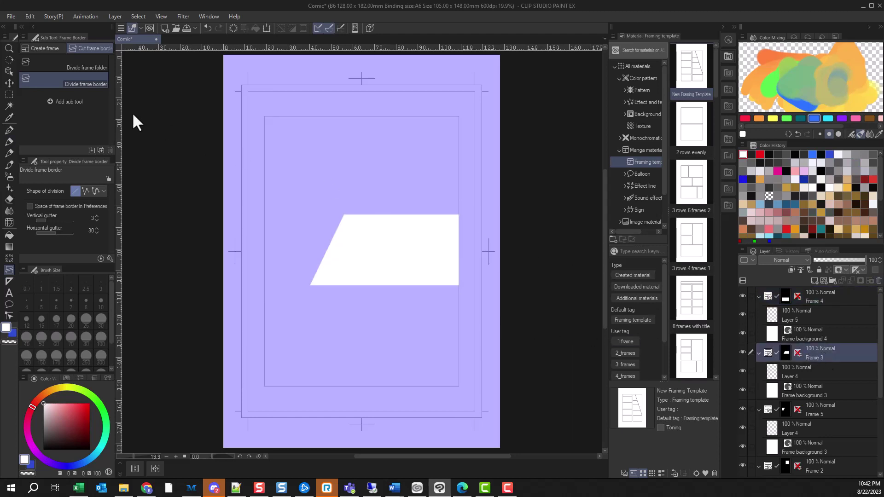
{"action": "left_click", "coordinate": [9, 71]}
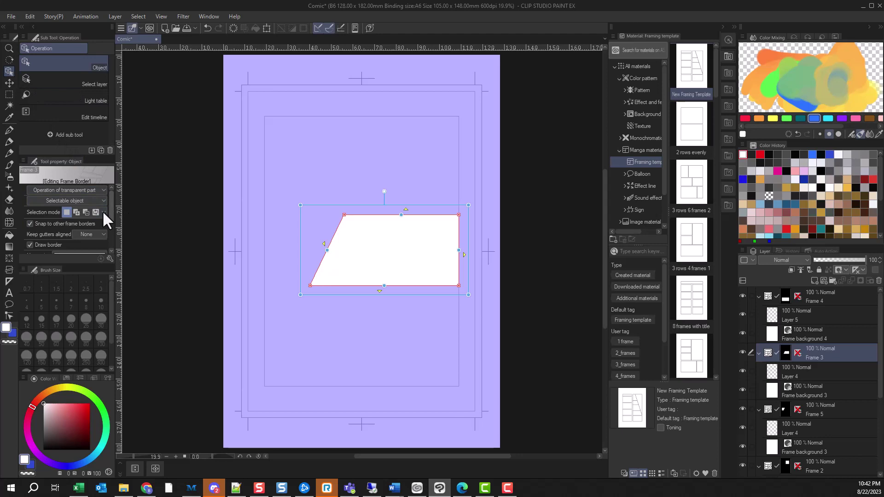
{"action": "scroll", "coordinate": [102, 211], "scroll_direction": "down", "scroll_amount": 2}
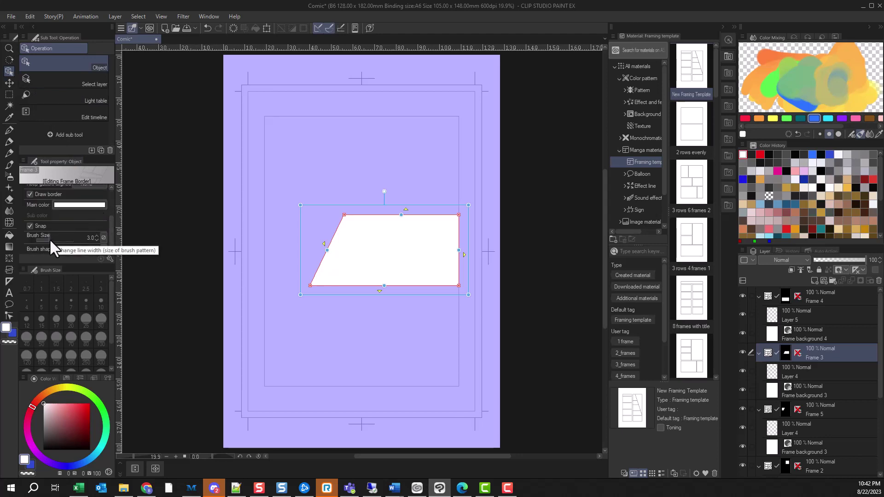
{"action": "mouse_move", "coordinate": [49, 238]}
{"action": "left_mouse_down"}
{"action": "mouse_move", "coordinate": [69, 241]}
{"action": "mouse_move", "coordinate": [50, 242]}
{"action": "left_mouse_up"}
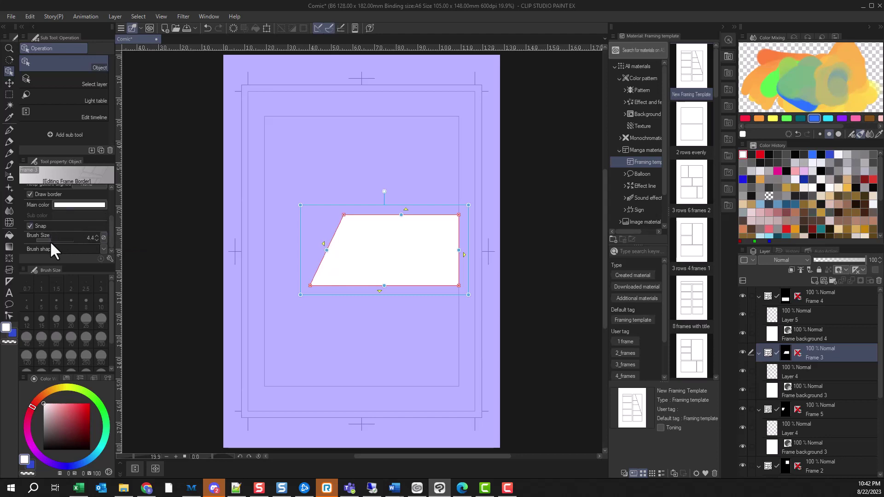
- Try the Spray brush shape on Frame 3's border, and pick another brush shape from the presets
{"action": "left_click", "coordinate": [51, 245]}
{"action": "key", "text": "Up"}
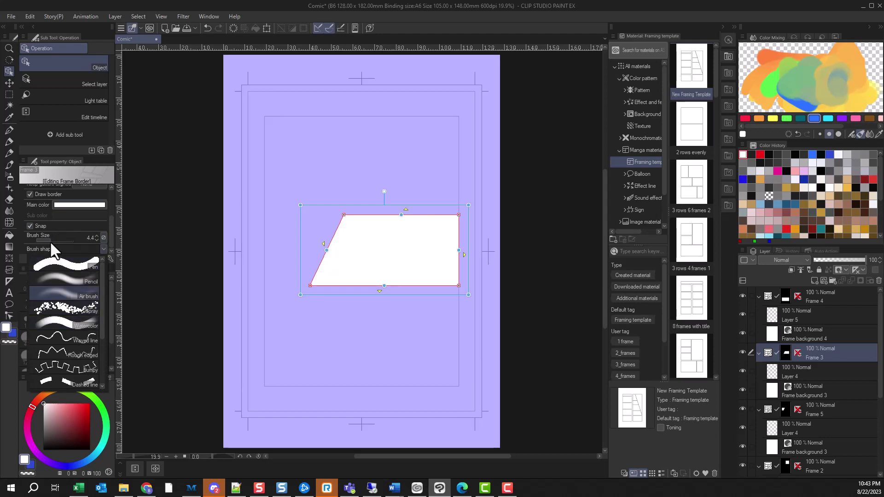
{"action": "key", "text": "Down"}
{"action": "key", "text": "Down"}
{"action": "key", "text": "Down"}
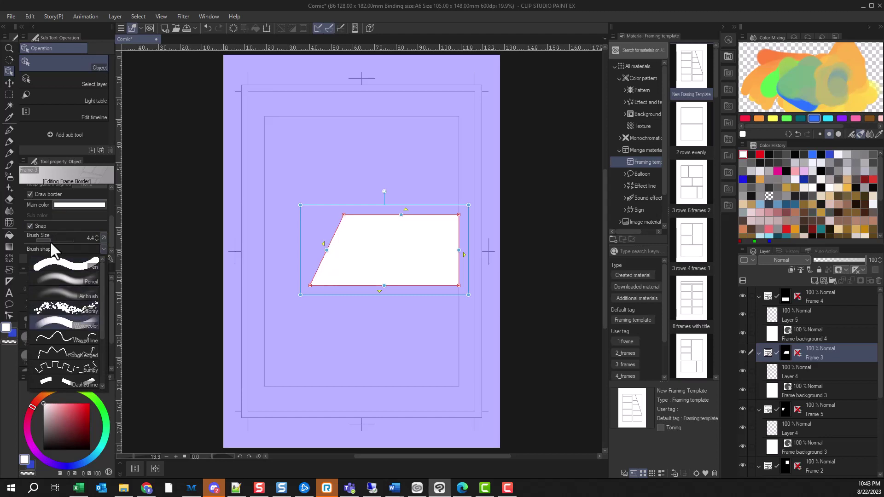
{"action": "left_click", "coordinate": [58, 308]}
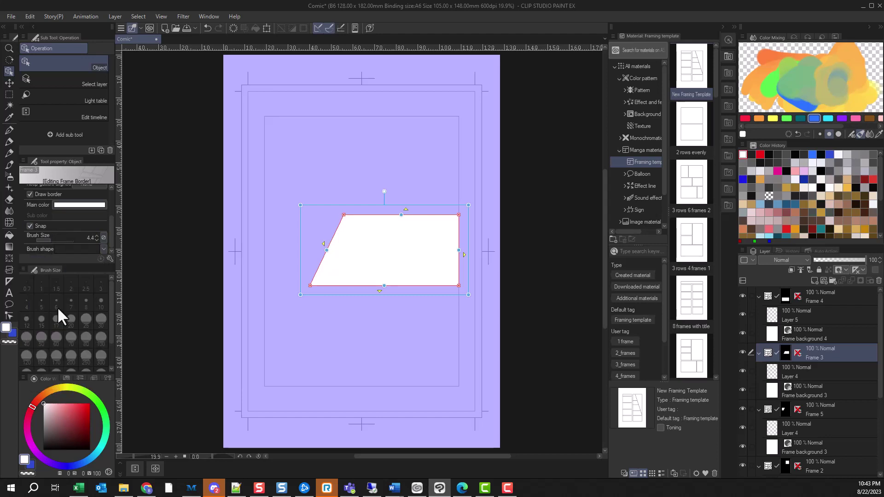
{"action": "left_click", "coordinate": [104, 249]}
{"action": "left_click", "coordinate": [60, 334]}
- Set the main color of Frame 3's border to near-black 020202 and select Frame 4
{"action": "left_click", "coordinate": [81, 206]}
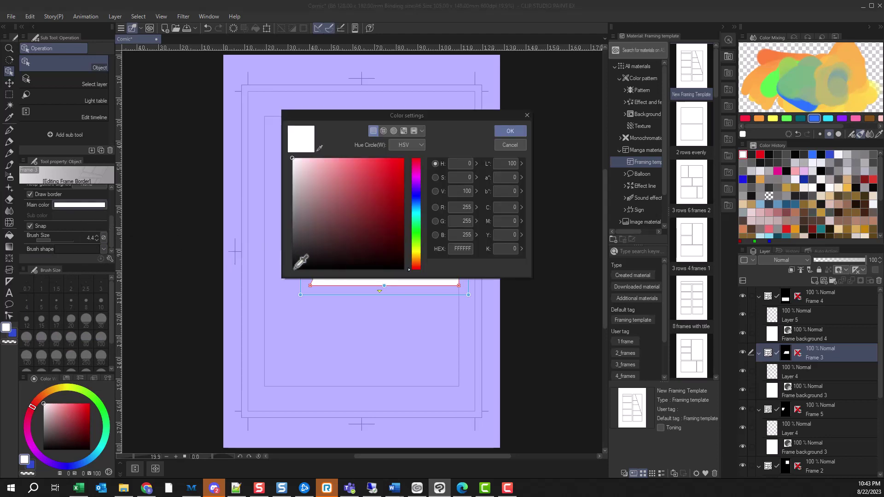
{"action": "left_click", "coordinate": [295, 268]}
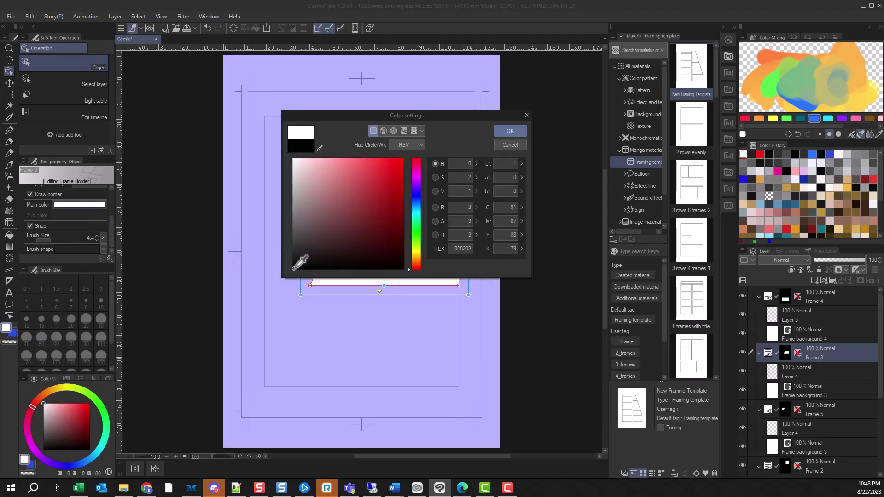
{"action": "left_click", "coordinate": [511, 131]}
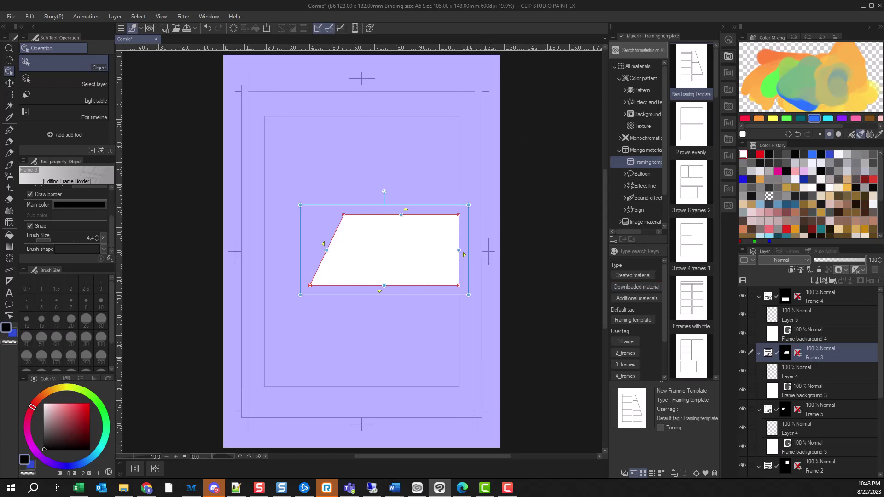
{"action": "left_click", "coordinate": [824, 296]}
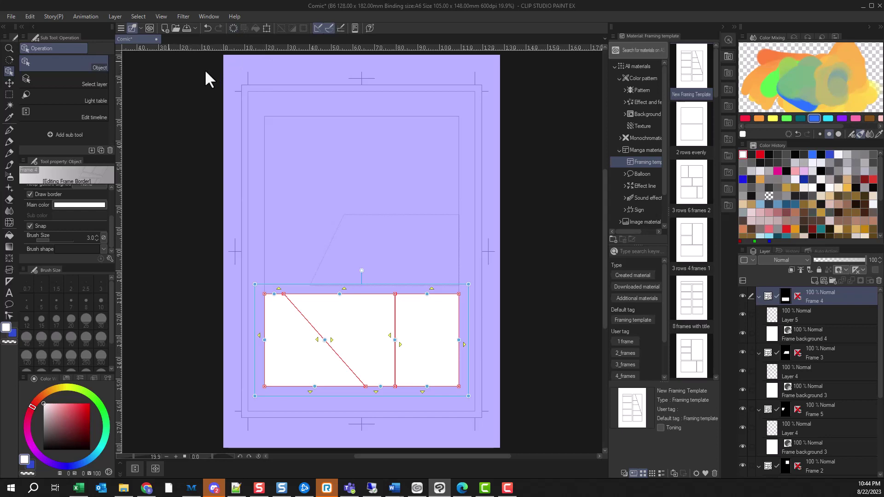
- Create a new comic page named Comic2 at A6 size, 600 dpi, monochrome, with a 3 mm bleed
{"action": "left_click", "coordinate": [12, 16]}
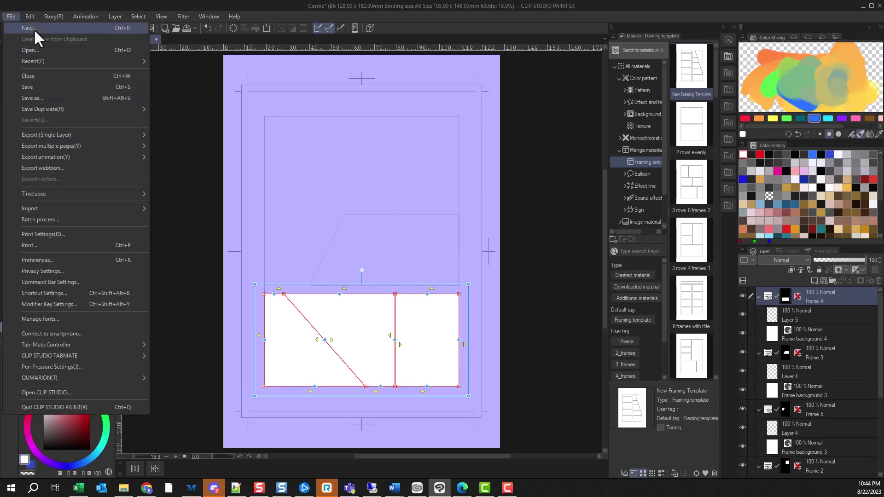
{"action": "left_click", "coordinate": [35, 29]}
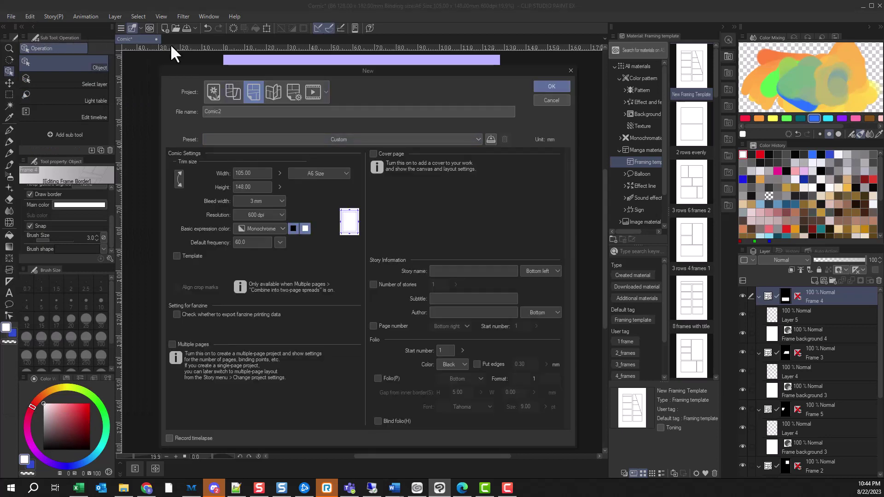
{"action": "left_click", "coordinate": [556, 87]}
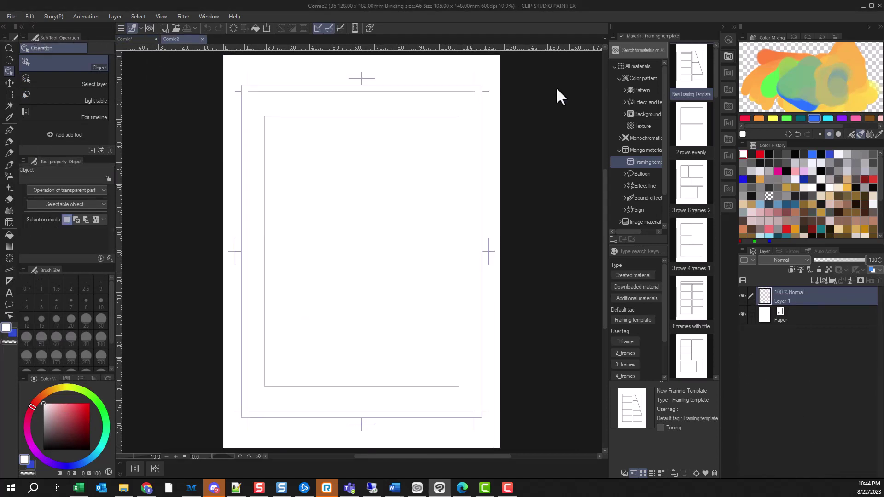
- Place the "4 rows 6 frames 2" framing template from the manga materials onto the Comic2 page
{"action": "left_click", "coordinate": [720, 26]}
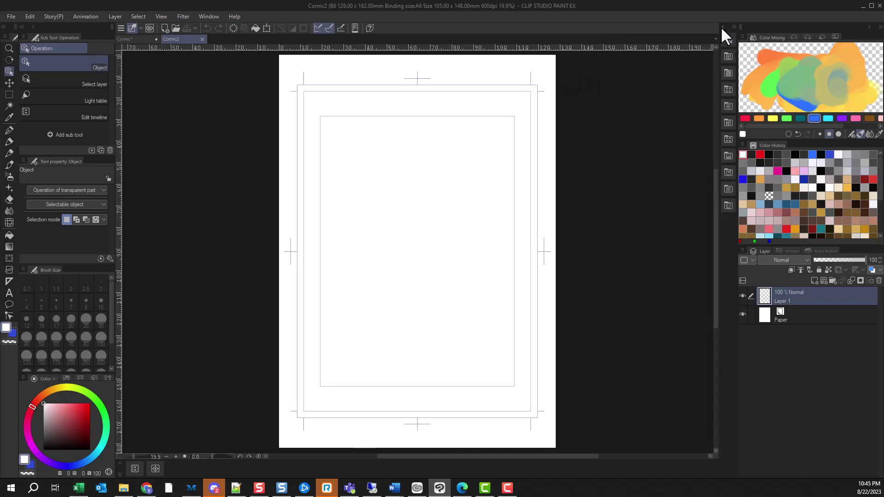
{"action": "left_click", "coordinate": [722, 29]}
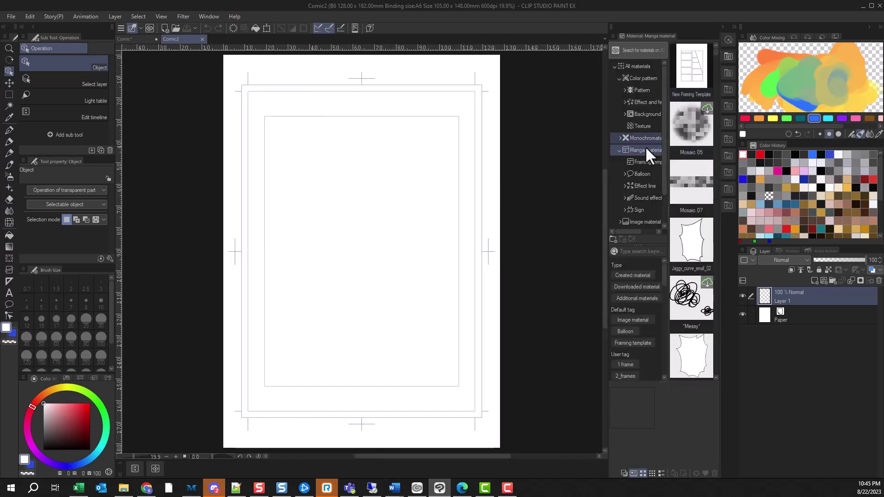
{"action": "key", "text": "Down"}
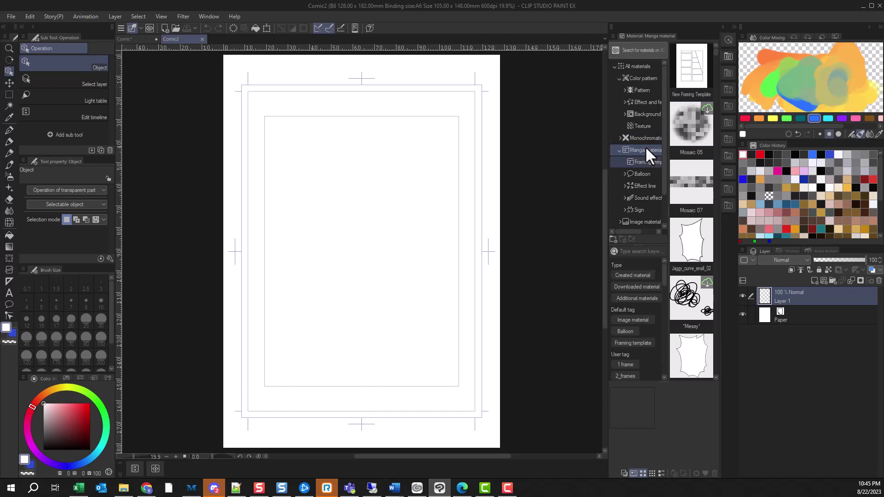
{"action": "left_click", "coordinate": [640, 161]}
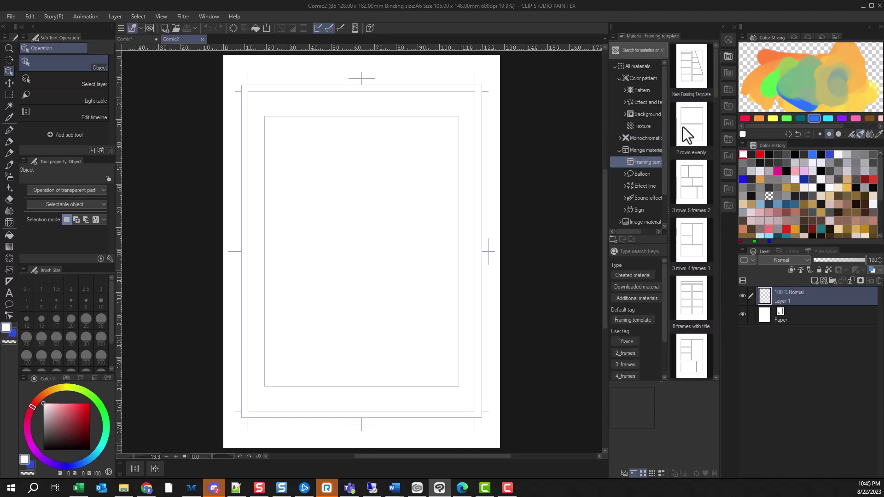
{"action": "scroll", "coordinate": [695, 117], "scroll_direction": "down", "scroll_amount": 5}
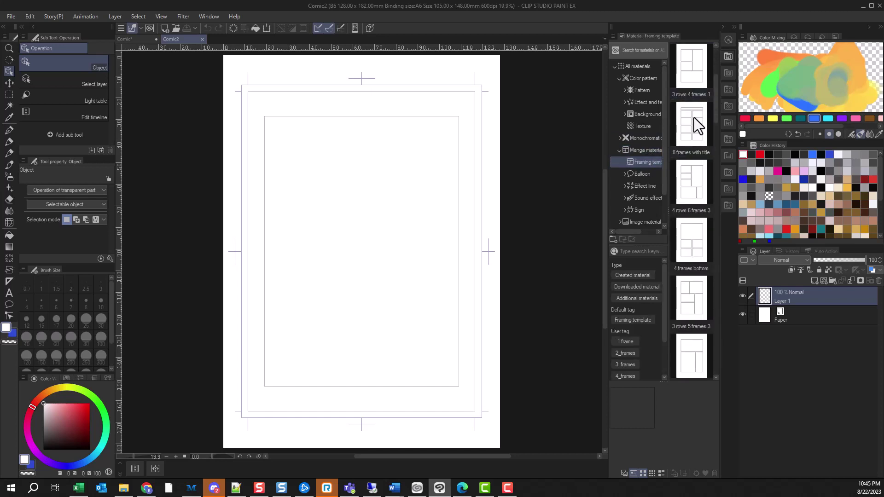
{"action": "scroll", "coordinate": [694, 117], "scroll_direction": "down", "scroll_amount": 3}
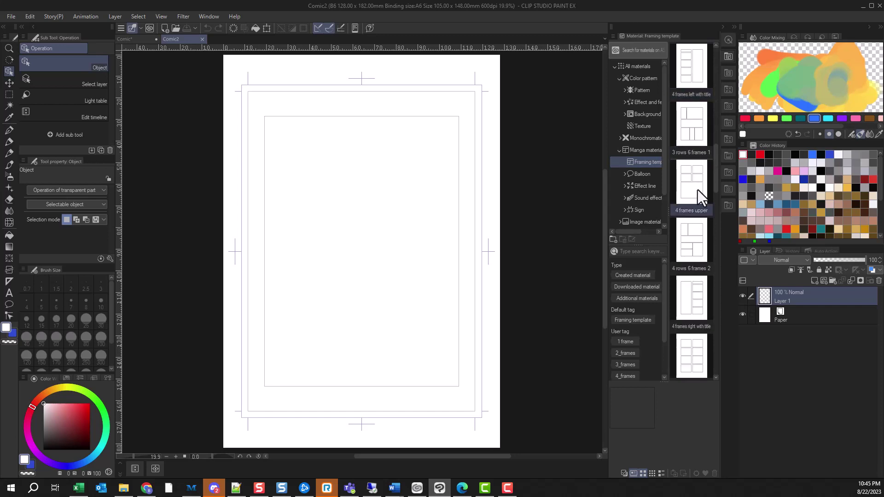
{"action": "left_click", "coordinate": [693, 246]}
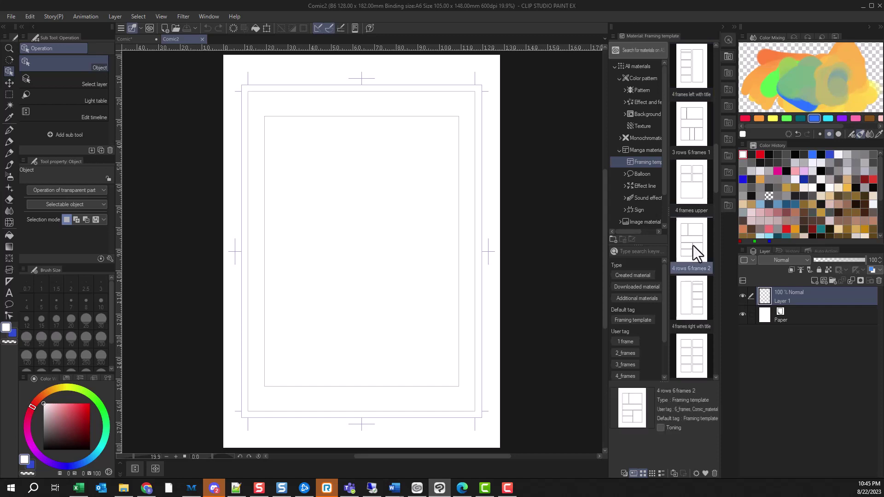
{"action": "left_click_drag", "start_coordinate": [692, 245], "coordinate": [368, 225]}
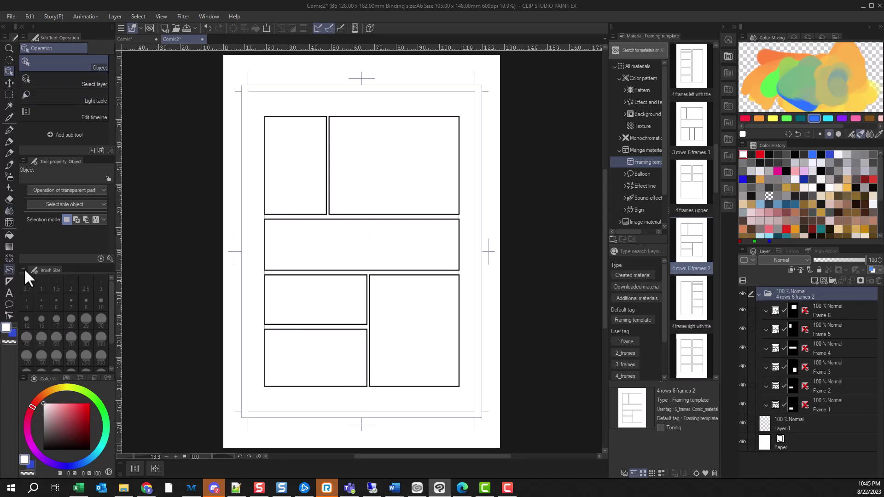
- Set the Divide frame border horizontal gutter to 5 and split the upper-right frame with three near-vertical cuts
{"action": "left_click", "coordinate": [10, 270]}
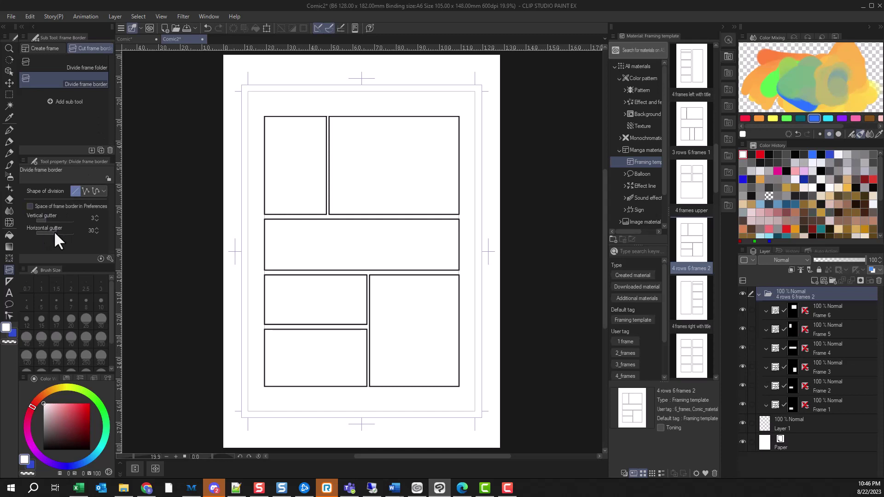
{"action": "left_click_drag", "start_coordinate": [55, 231], "coordinate": [48, 231]}
{"action": "left_click_drag", "start_coordinate": [346, 121], "coordinate": [349, 169]}
{"action": "left_click_drag", "start_coordinate": [375, 116], "coordinate": [377, 167]}
{"action": "left_click_drag", "start_coordinate": [419, 116], "coordinate": [420, 165]}
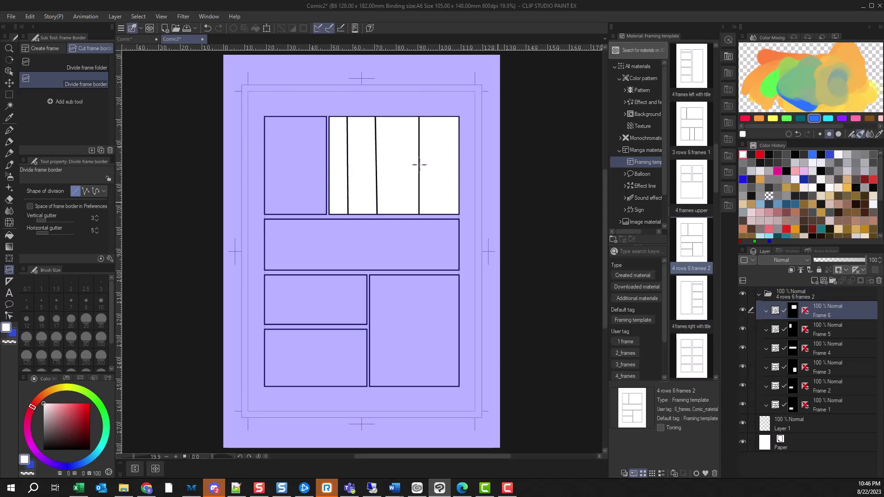
- Set the vertical gutter to 21 and divide the full-width second-row frame with a vertical cut near its left end
{"action": "left_click", "coordinate": [49, 219]}
{"action": "left_click_drag", "start_coordinate": [284, 221], "coordinate": [285, 225]}
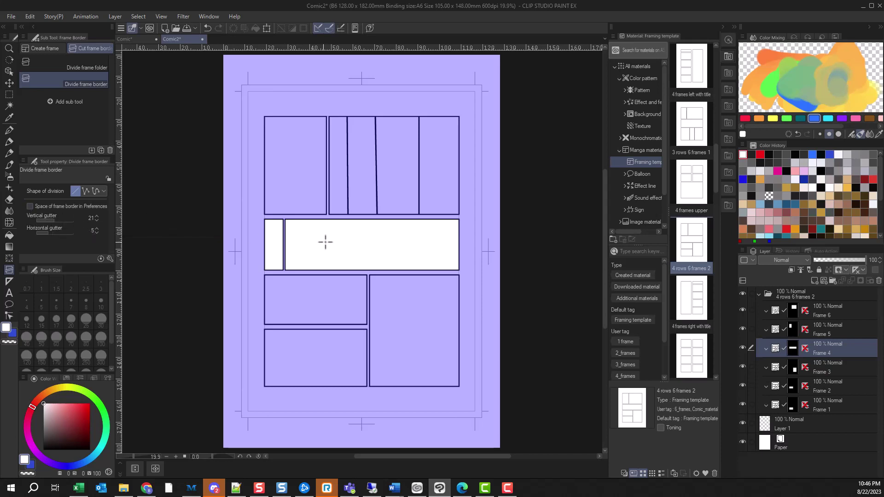
- Divide the wide second-row frame with two more vertical cuts and split the lower-right frame diagonally from its upper-left to lower-right corner
{"action": "left_click_drag", "start_coordinate": [309, 221], "coordinate": [341, 247]}
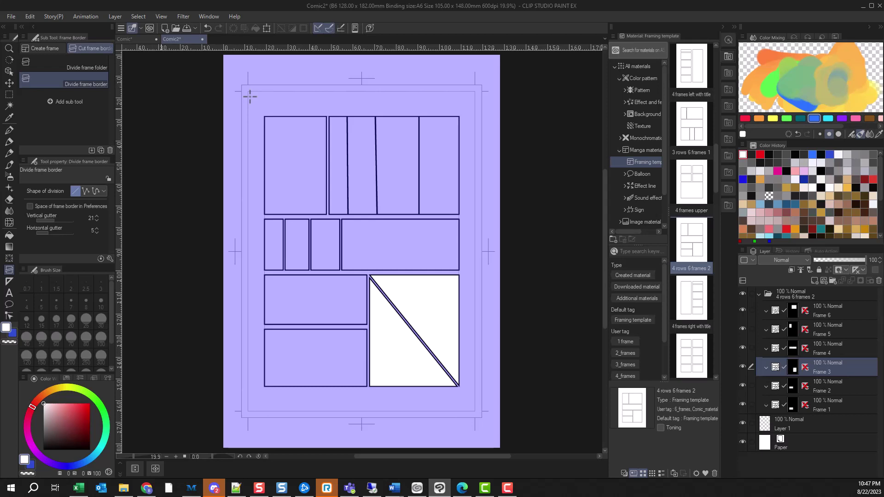
- Start registering the divided page layout as a template material and name it "test template"
{"action": "left_click", "coordinate": [31, 15]}
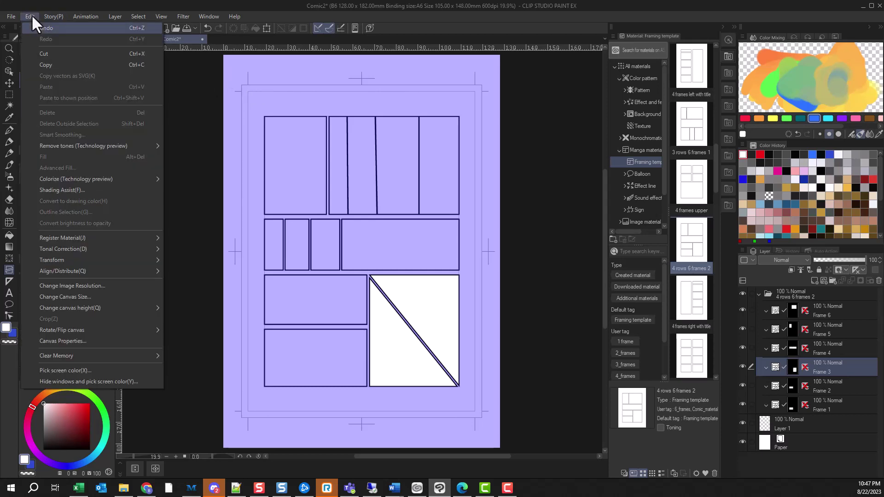
{"action": "mouse_move", "coordinate": [99, 233]}
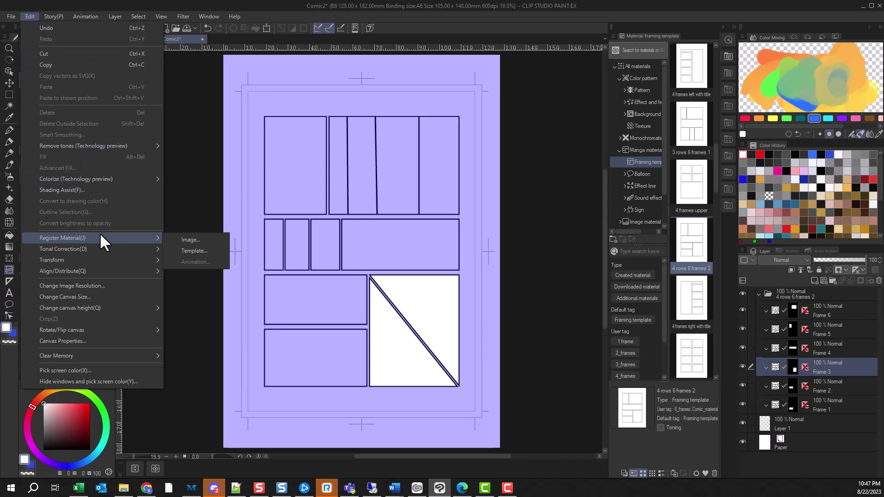
{"action": "left_click", "coordinate": [196, 253]}
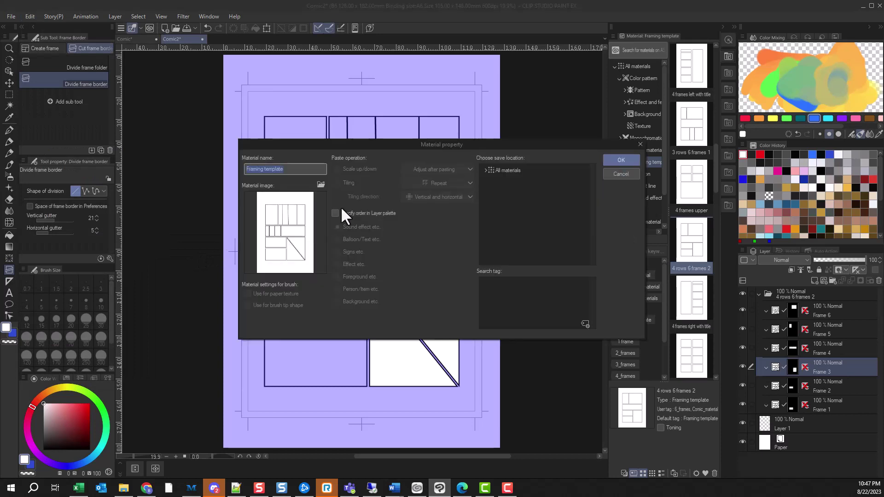
{"action": "left_click_drag", "start_coordinate": [432, 142], "coordinate": [385, 140]}
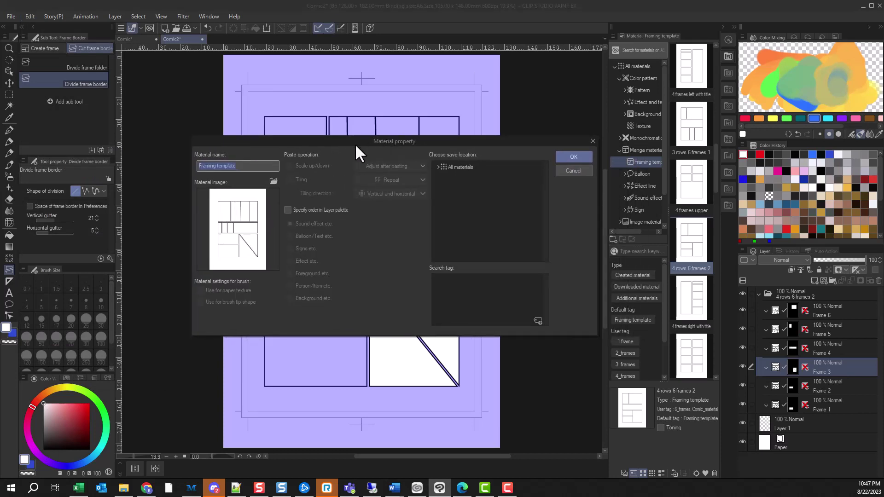
{"action": "left_click_drag", "start_coordinate": [239, 164], "coordinate": [179, 162]}
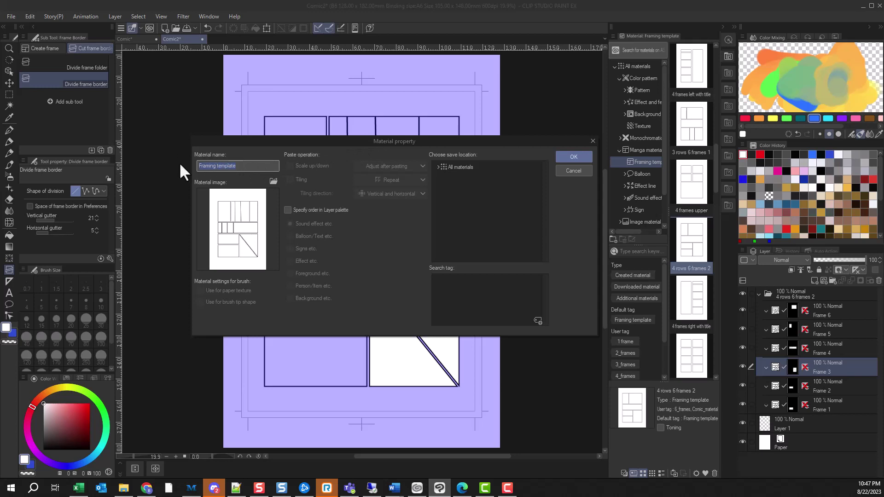
{"action": "type", "text": "test"}
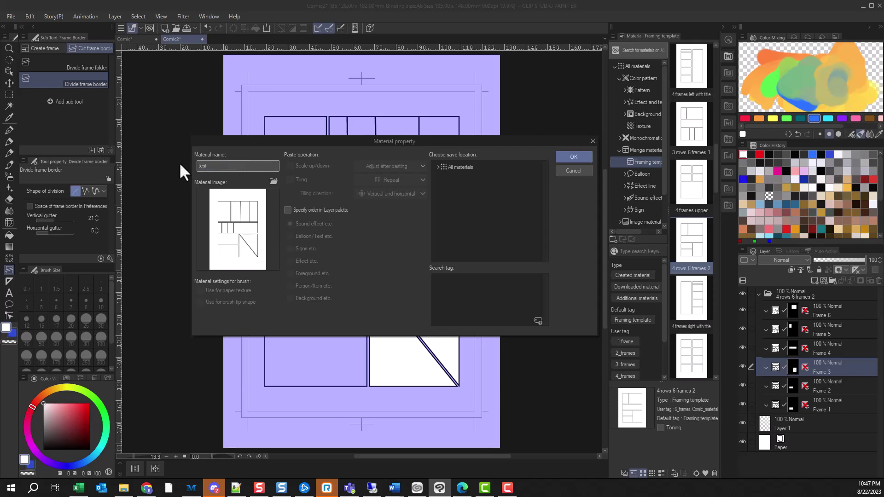
{"action": "type", "text": " templte"}
{"action": "key", "text": "BackSpace"}
{"action": "key", "text": "BackSpace"}
{"action": "type", "text": "at"}
- Save the template material under Manga material > Framing template and select it among the framing templates
{"action": "left_click", "coordinate": [438, 167]}
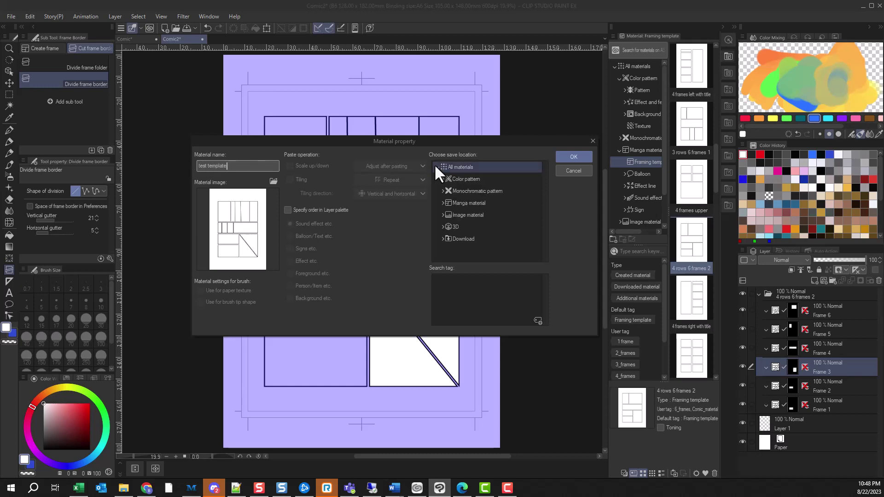
{"action": "left_click", "coordinate": [443, 201]}
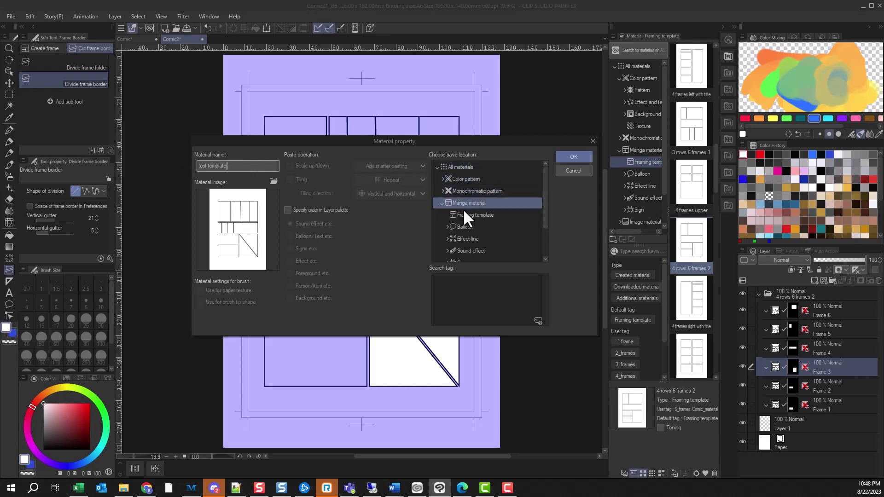
{"action": "scroll", "coordinate": [468, 211], "scroll_direction": "down", "scroll_amount": 1}
{"action": "left_click", "coordinate": [481, 194]}
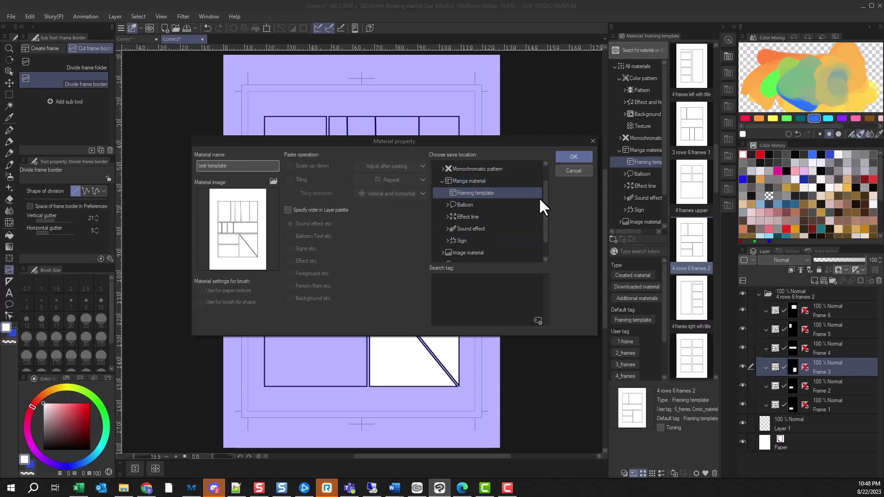
{"action": "left_click", "coordinate": [573, 157]}
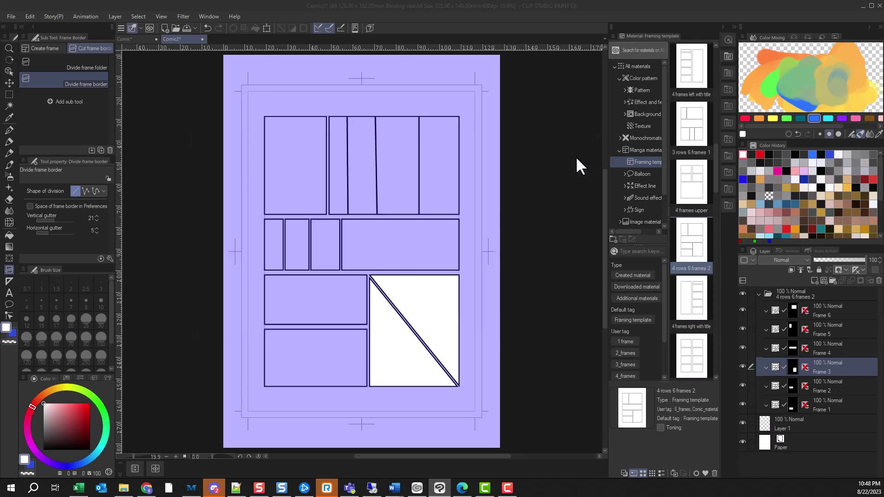
{"action": "left_click", "coordinate": [679, 54]}
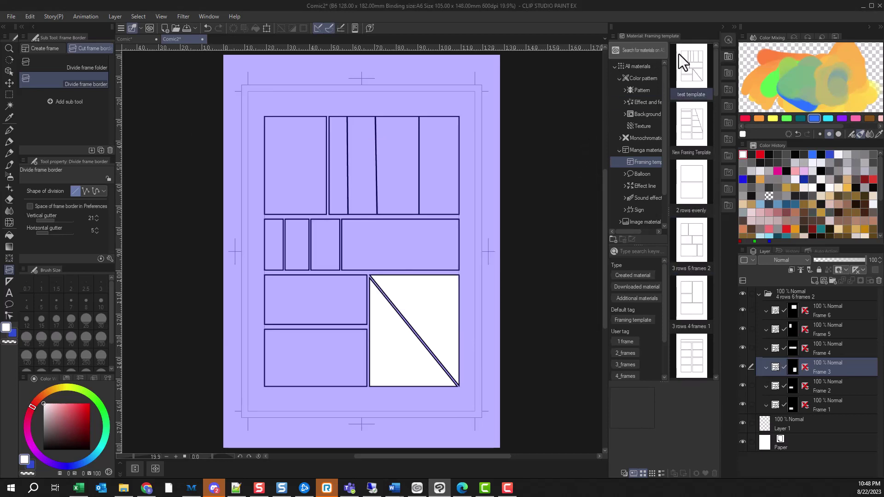